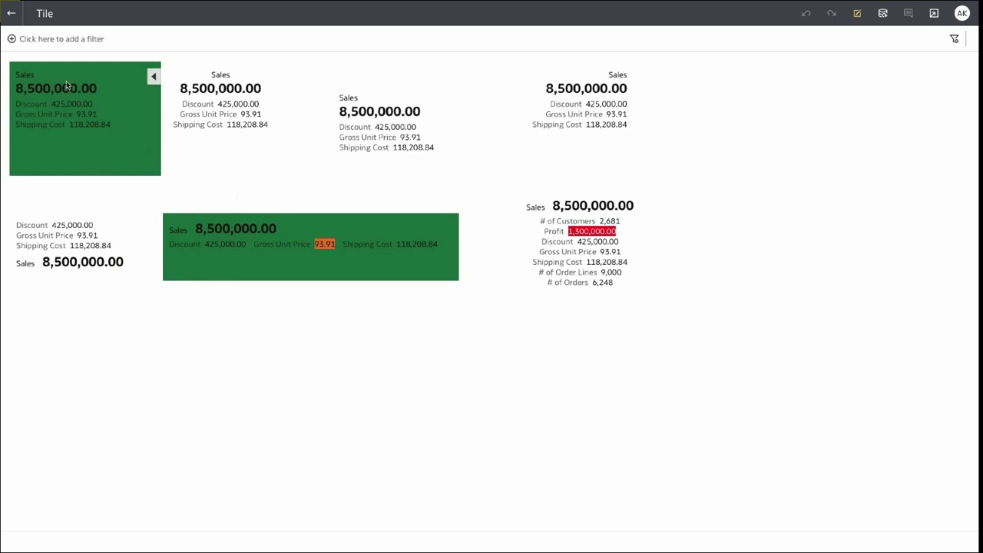
- In edit mode, add a new canvas and place a Tile visualization on it
mouse_move(320, 244)
click(858, 14)
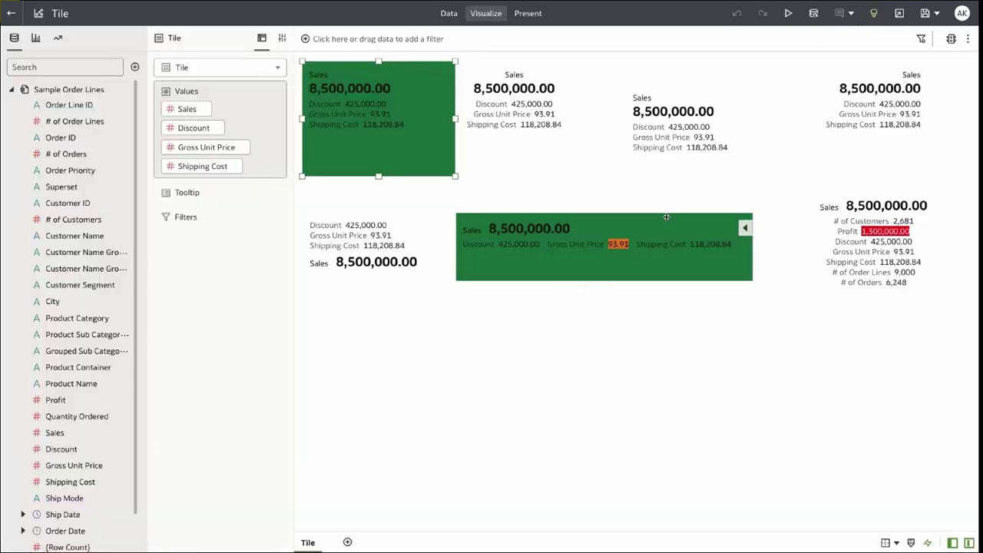
click(348, 542)
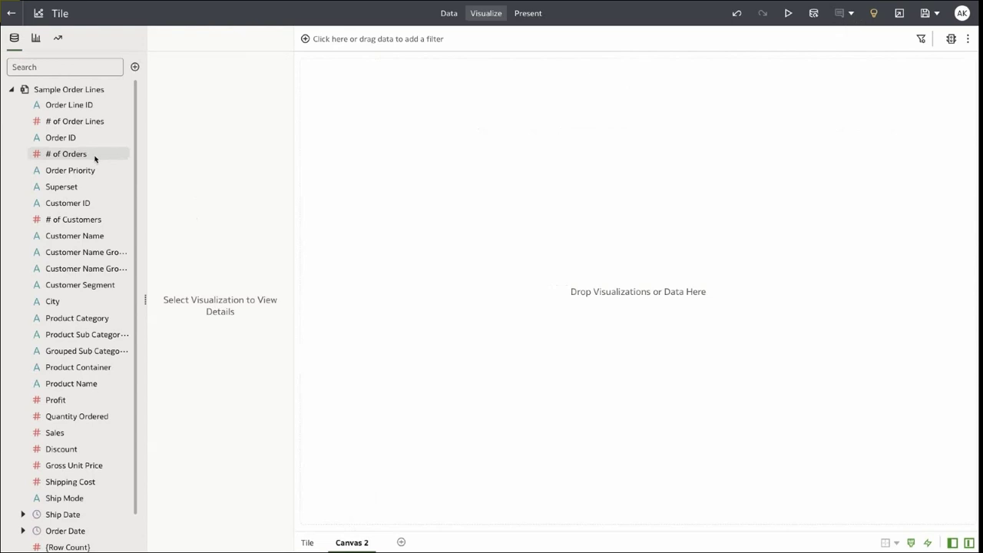
click(36, 38)
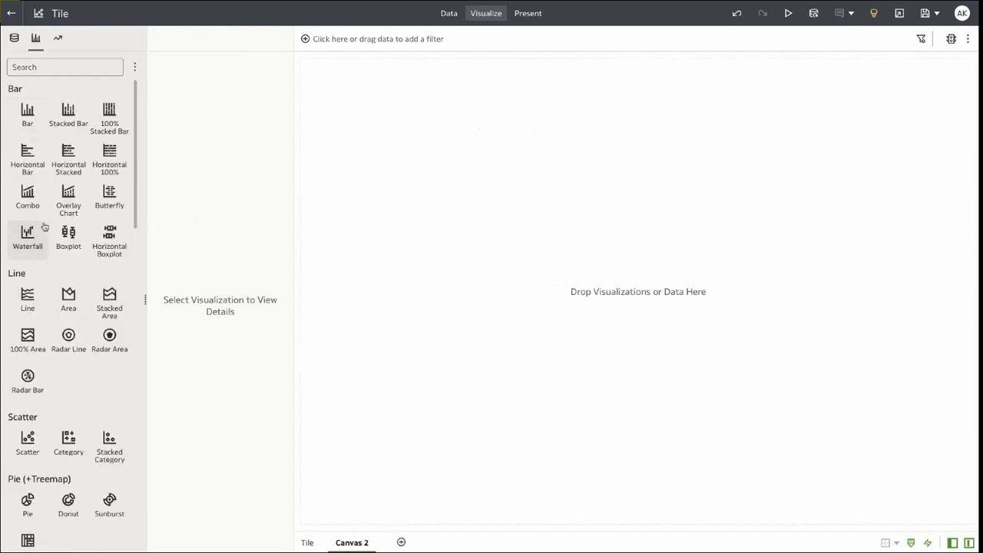
scroll(44, 226, down, 5)
scroll(44, 226, down, 7)
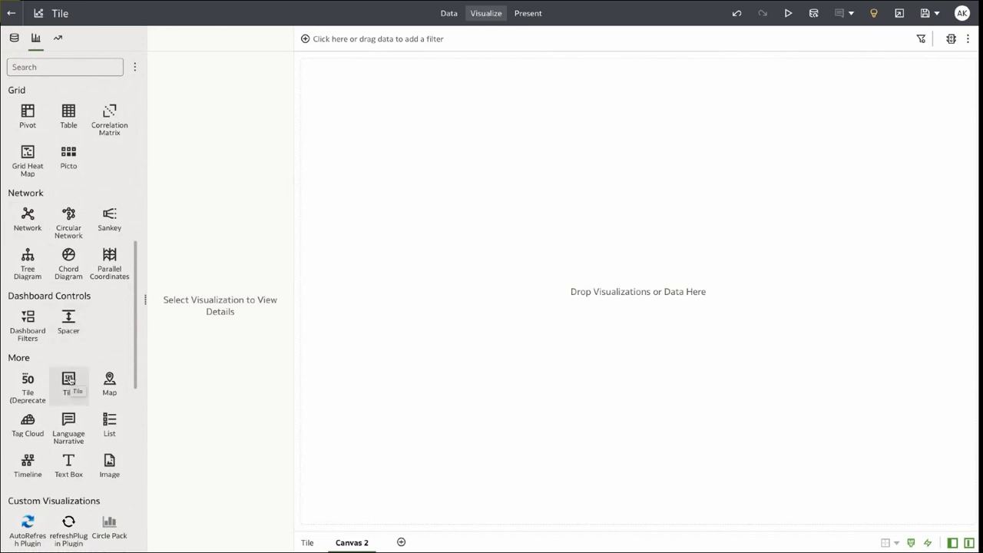
scroll(70, 381, down, 1)
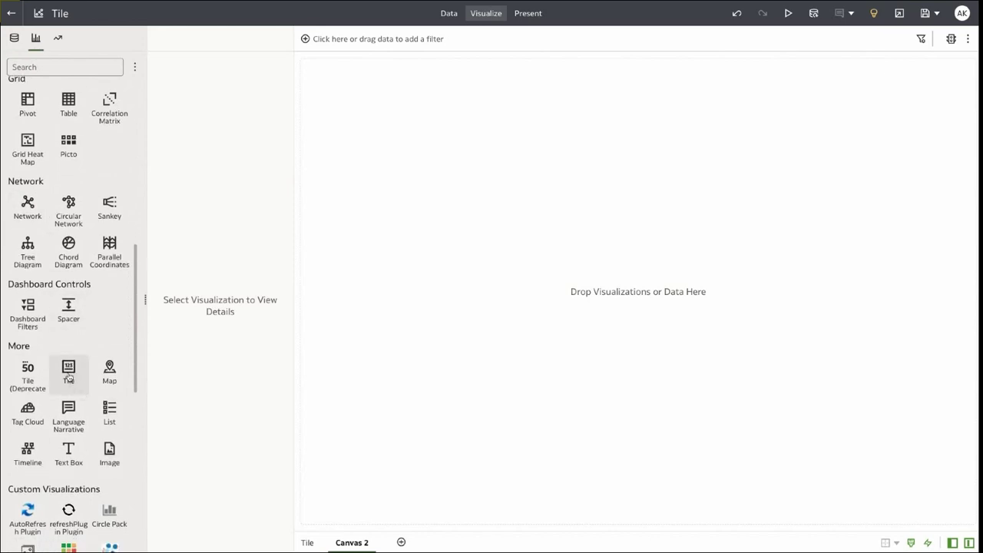
double_click(68, 374)
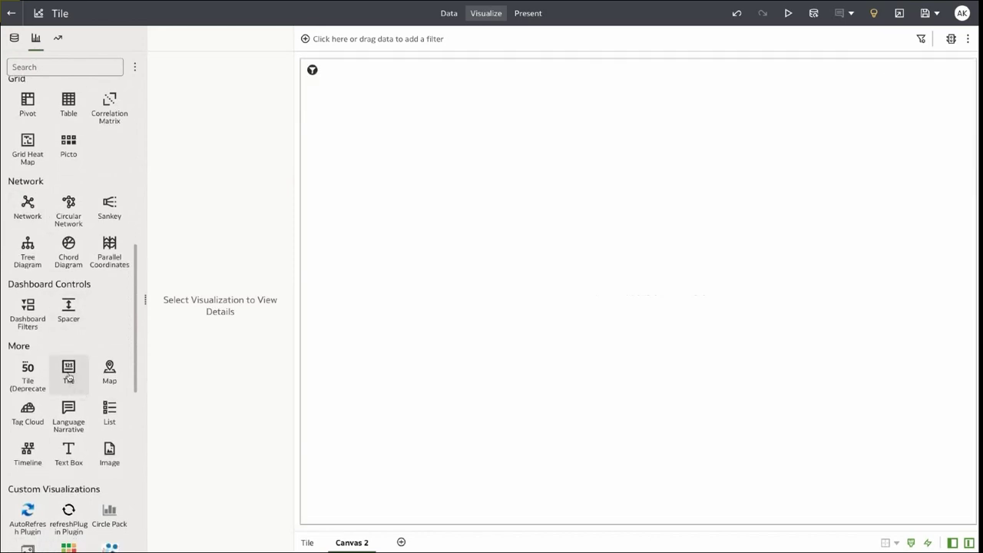
- Set the new canvas's layout to Freeform in Canvas Properties
click(367, 542)
click(419, 443)
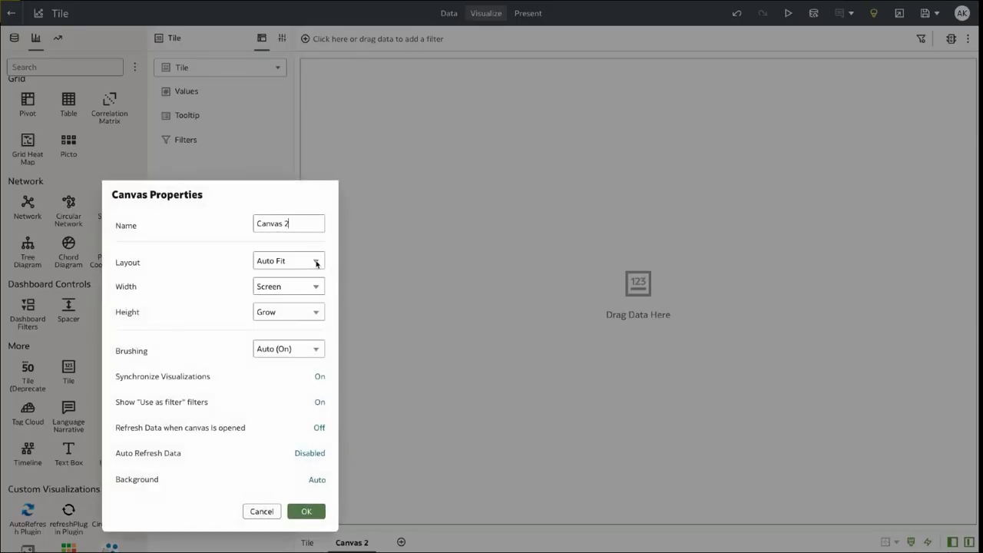
click(316, 262)
click(274, 280)
click(305, 511)
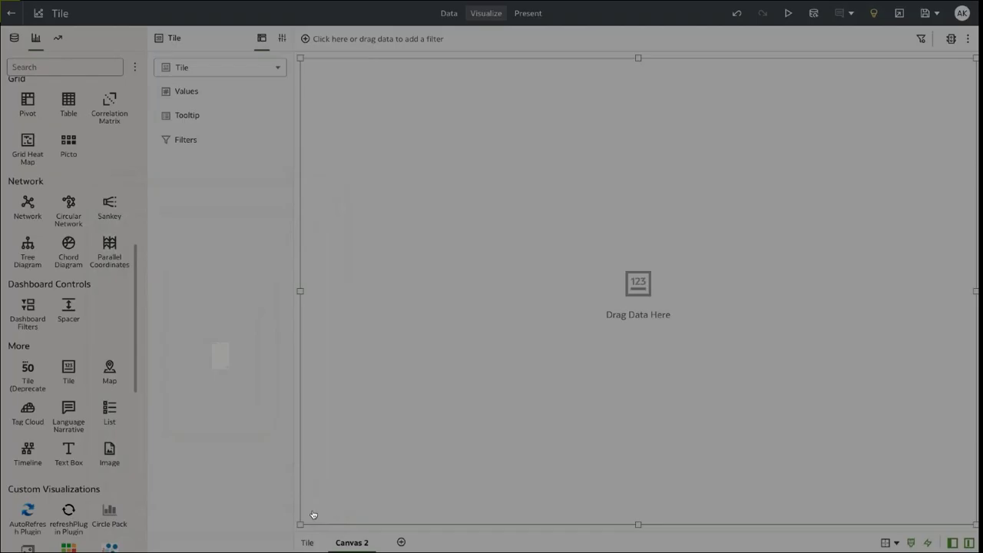
- Add # of Customers, # of Order Lines and # of Orders to the Tile's values
click(13, 37)
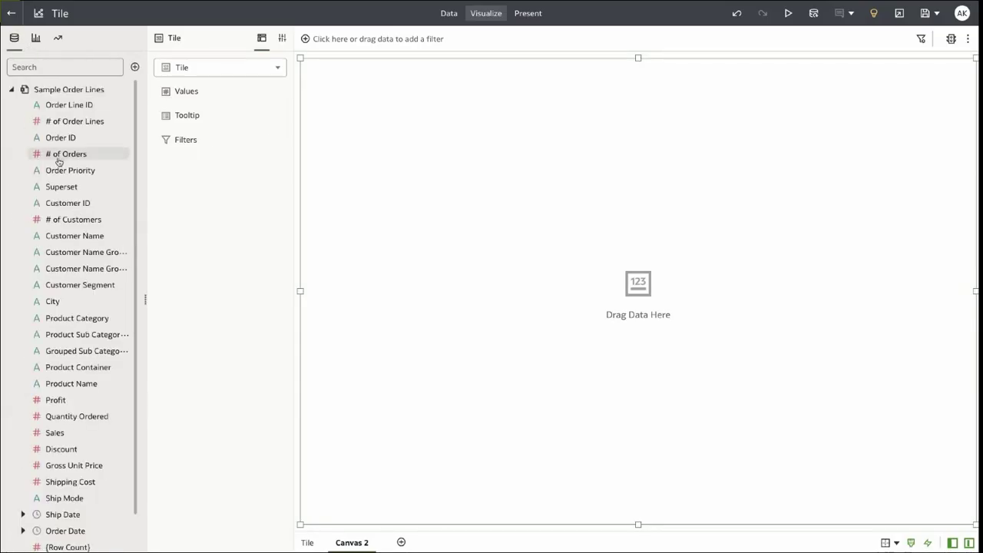
drag(73, 220, 192, 93)
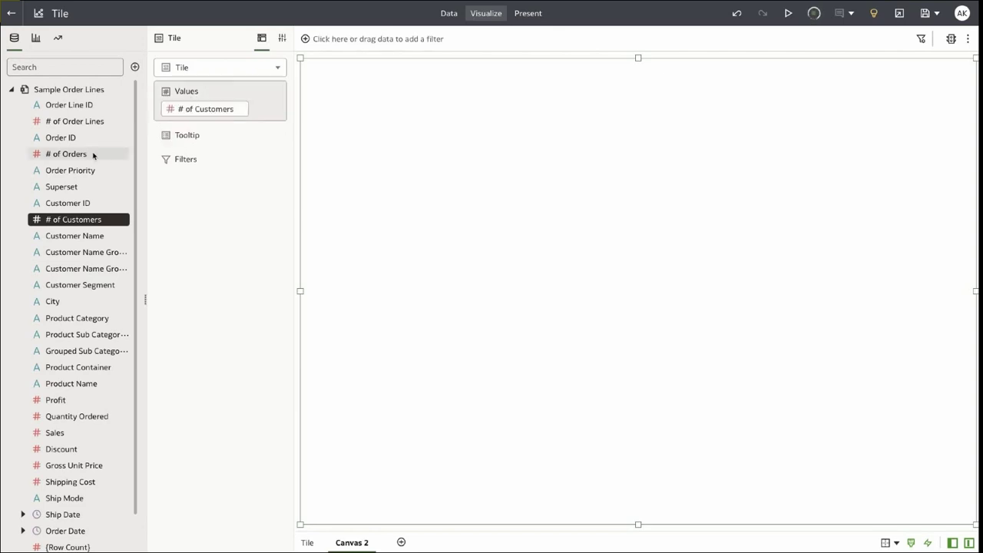
drag(79, 122, 177, 124)
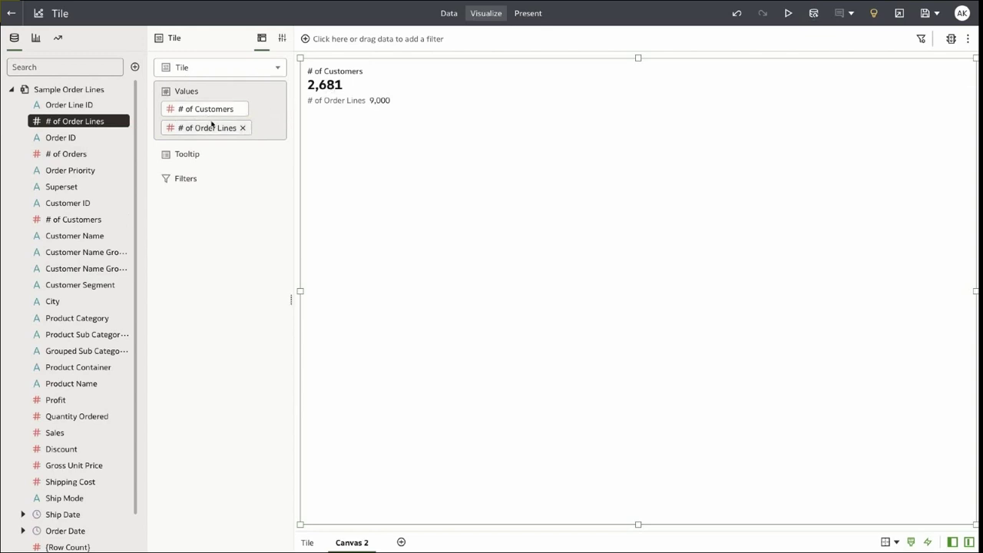
drag(73, 154, 193, 123)
- Add Sales, Profit and Quantity Ordered to the Tile, then shrink it to a small top-left box
scroll(77, 282, down, 1)
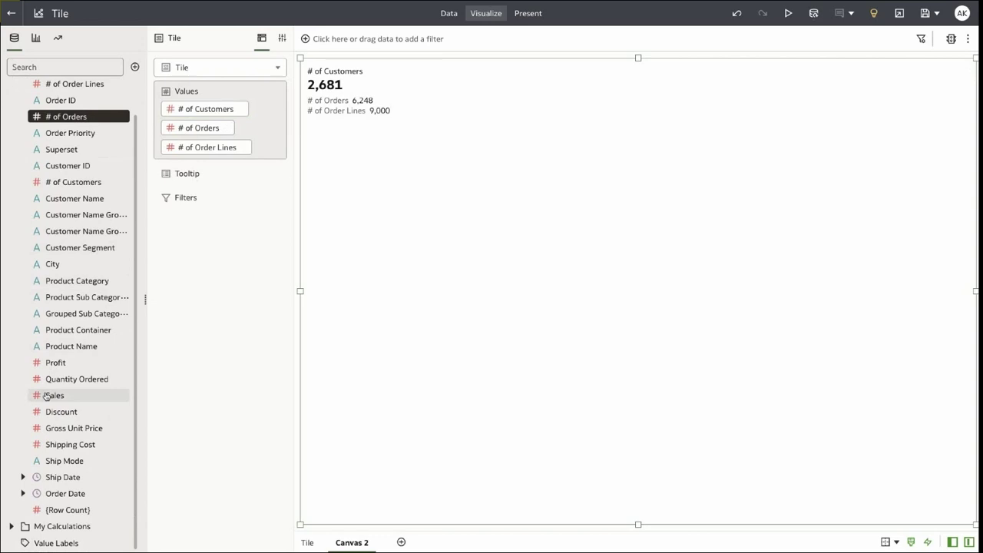
drag(53, 396, 209, 164)
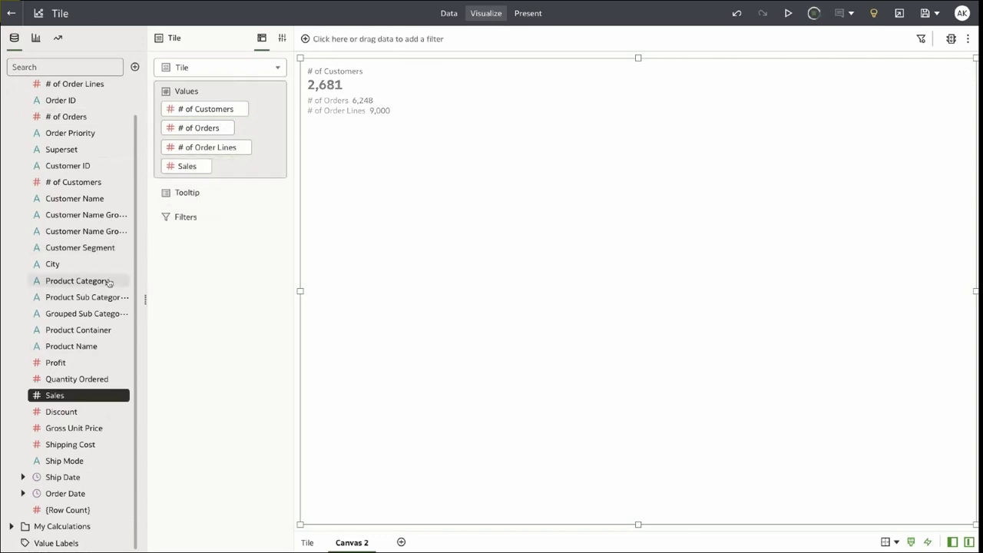
click(60, 367)
ctrl+click(62, 379)
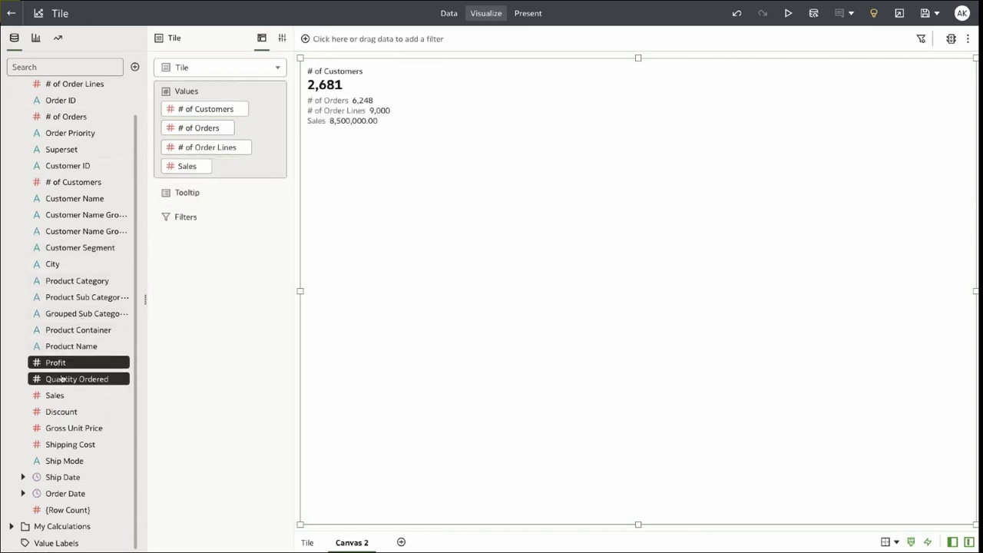
drag(68, 365, 196, 179)
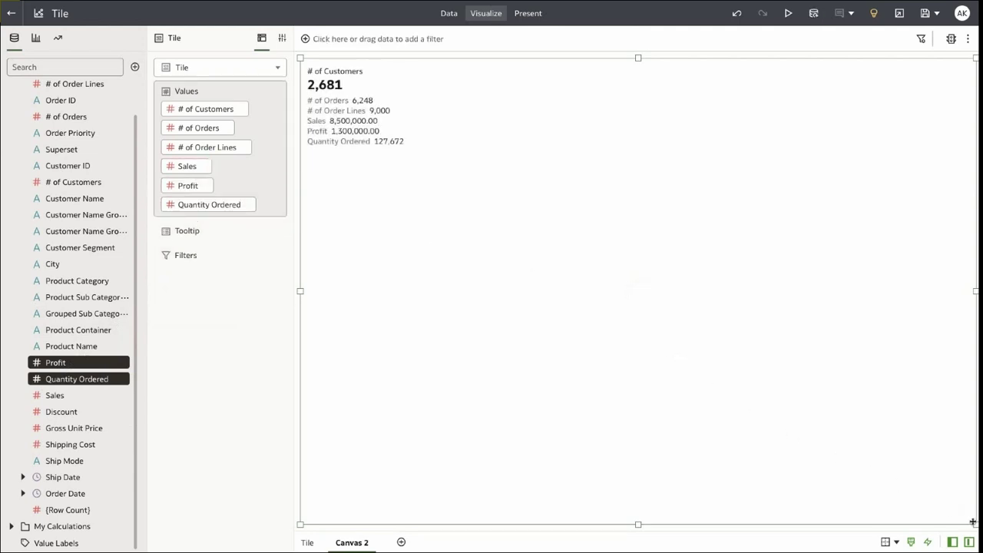
drag(974, 522, 450, 200)
- Set the tile layout to Top Center and the label position to Before
click(283, 40)
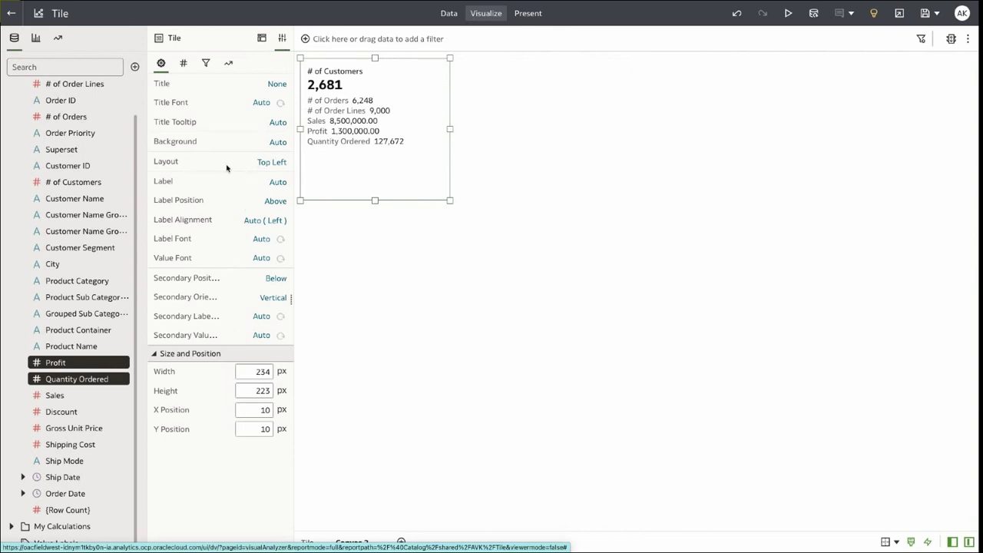
click(266, 165)
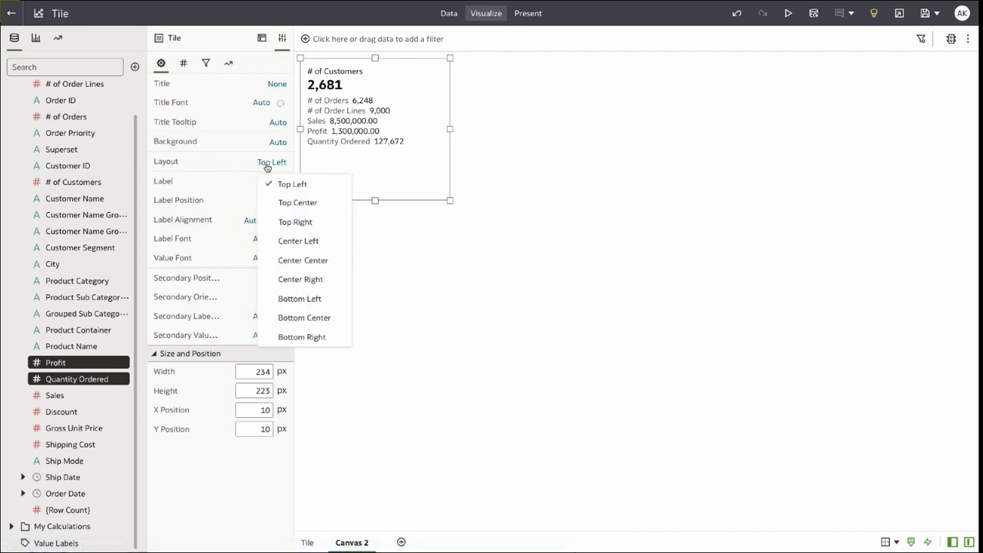
click(289, 202)
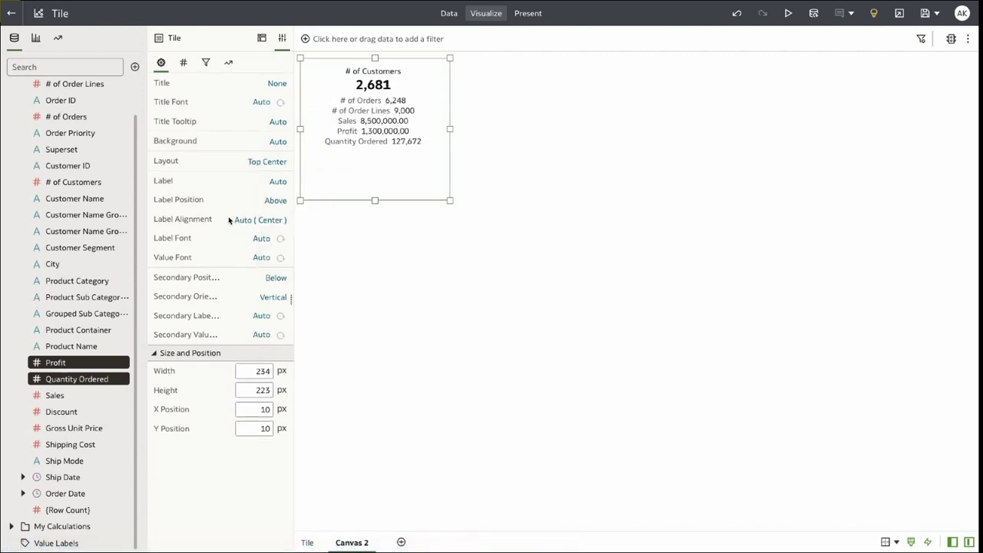
click(275, 202)
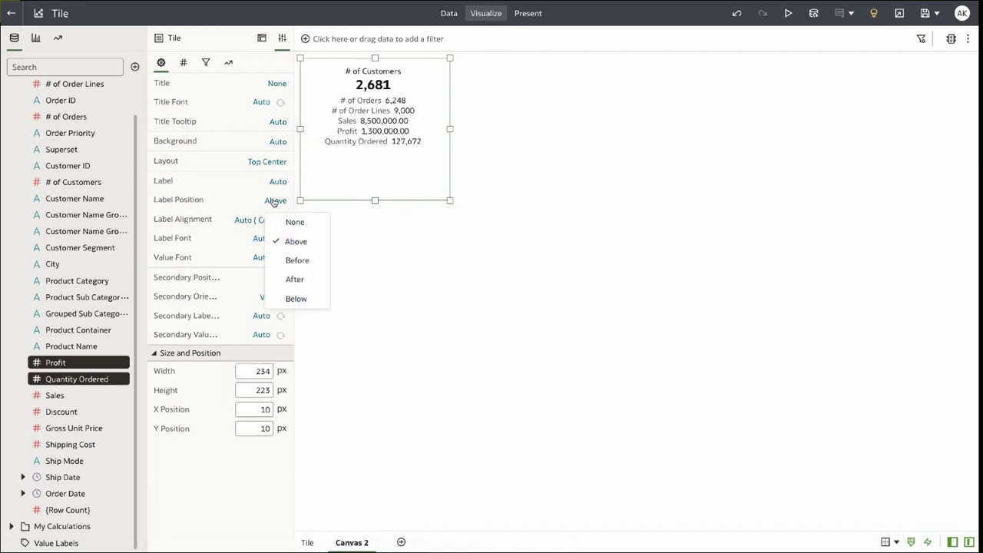
click(286, 260)
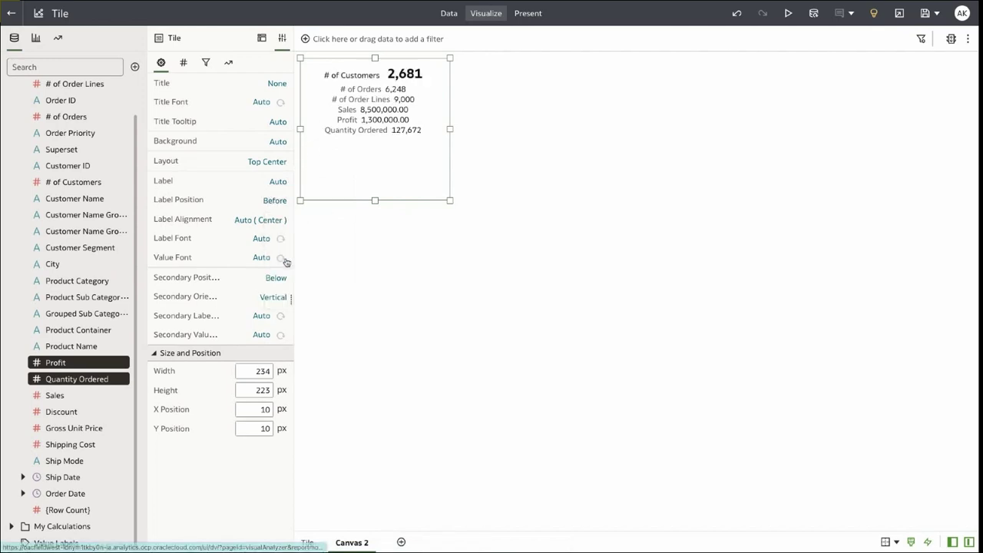
- Lay out the secondary measures horizontally and widen the tile so all labels show
click(265, 303)
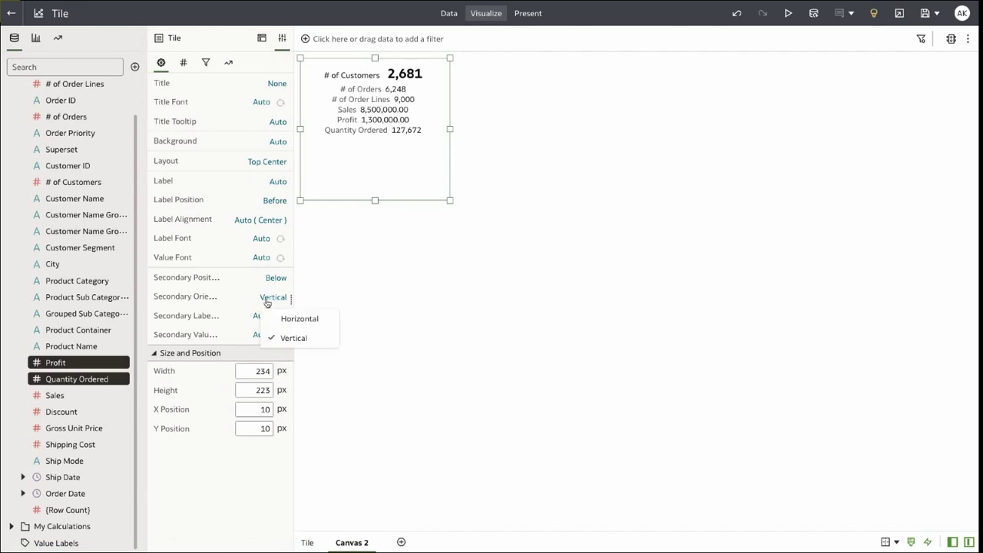
click(290, 319)
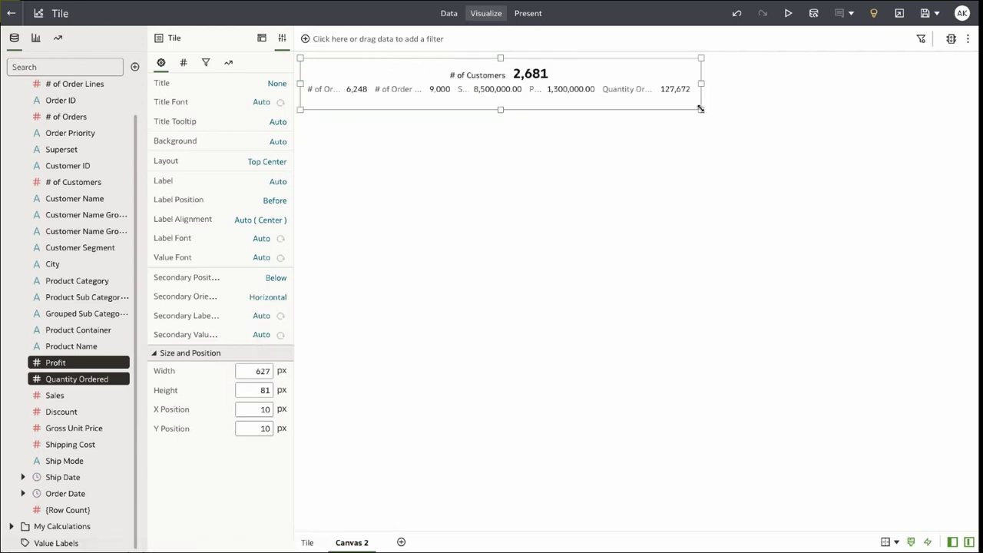
drag(701, 109, 773, 111)
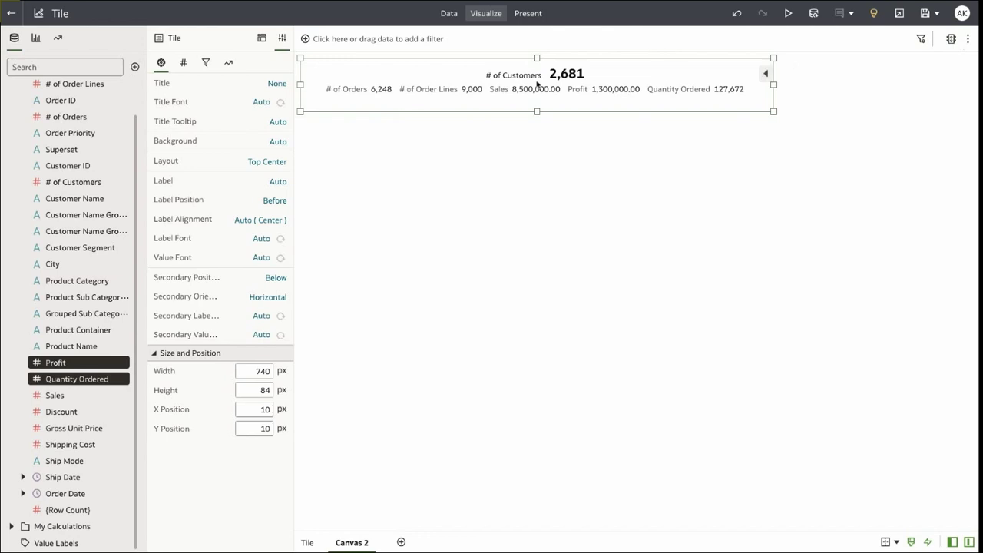
- Apply the Sales conditional formatting rule to the tile's Sales value
click(950, 42)
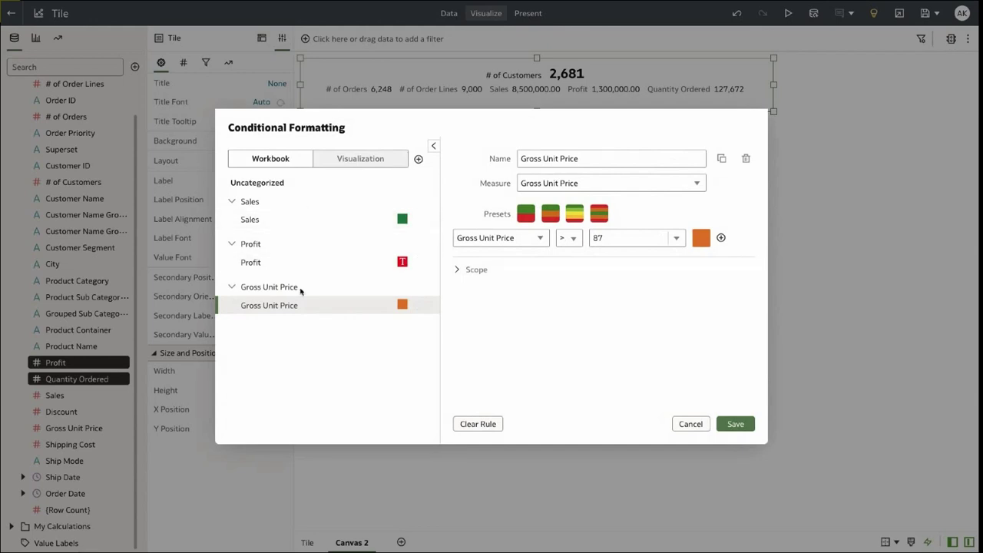
click(695, 424)
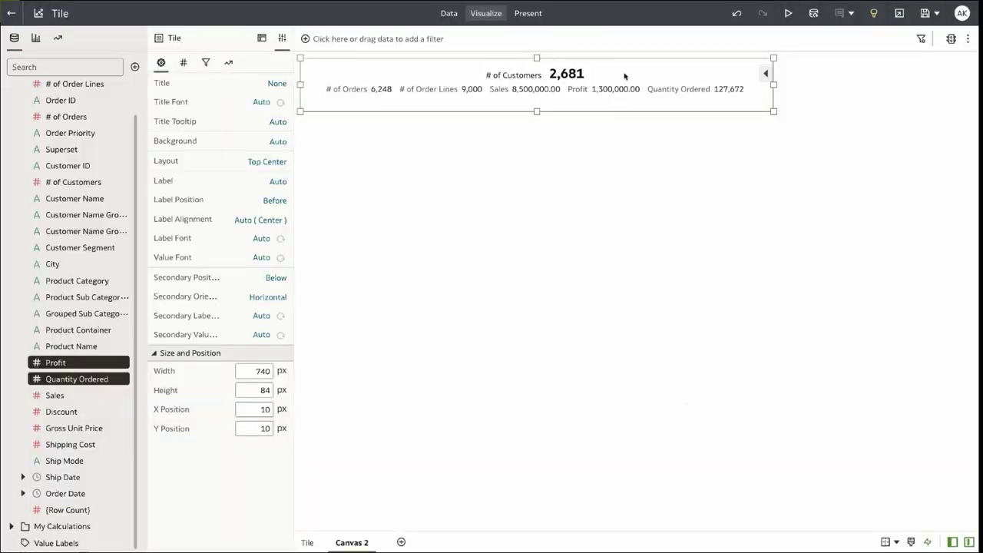
right_click(624, 75)
mouse_move(650, 103)
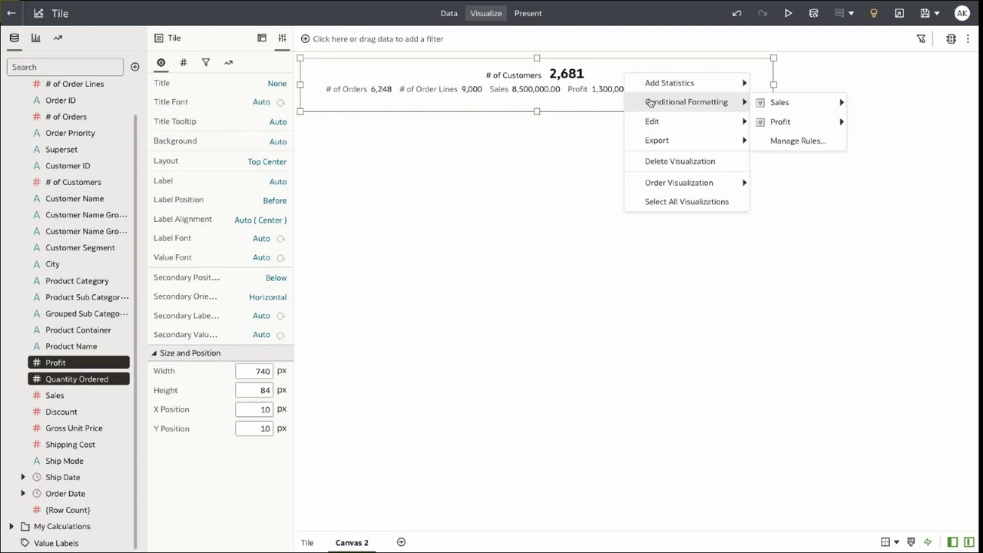
mouse_move(771, 103)
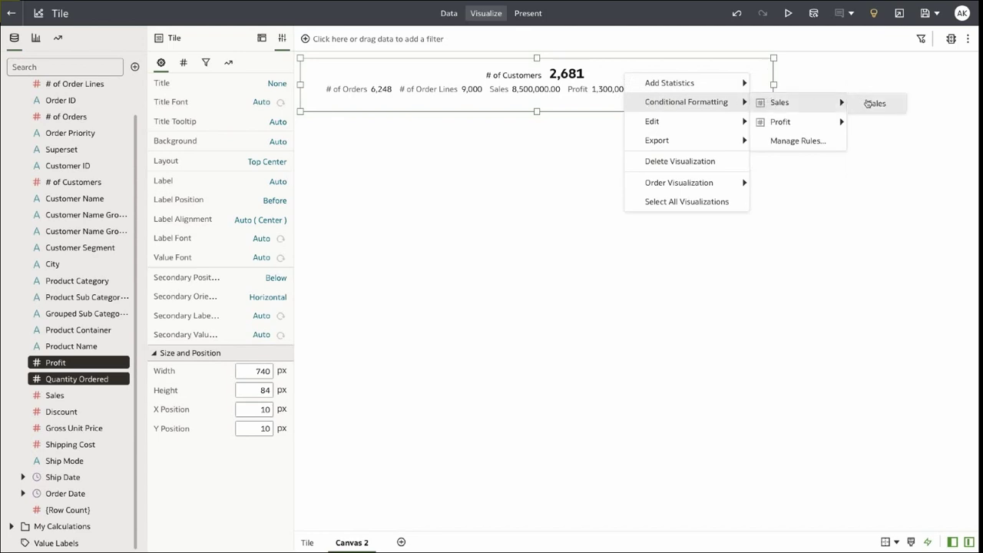
click(875, 104)
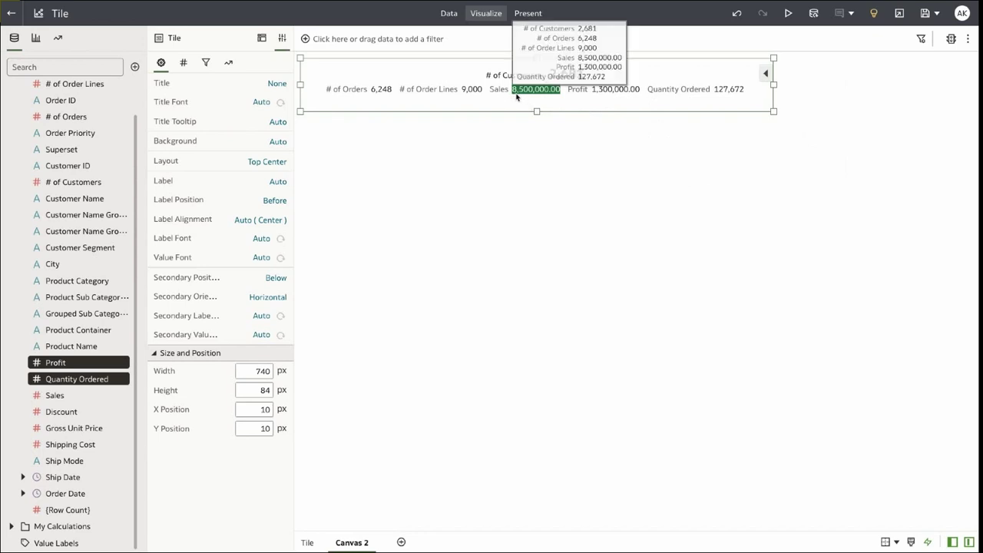
- Apply the Profit conditional formatting rule to the tile's Profit value
mouse_move(523, 94)
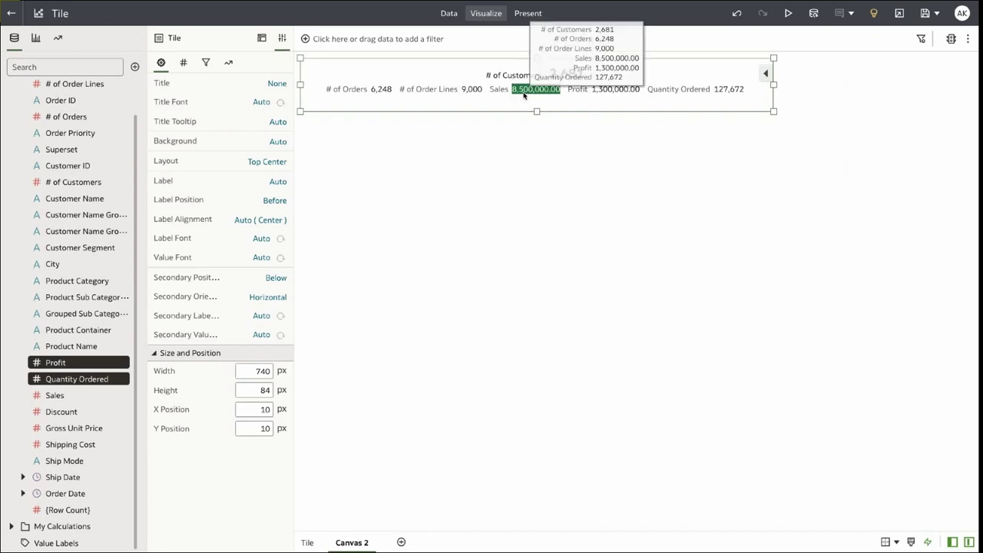
right_click(620, 101)
mouse_move(684, 127)
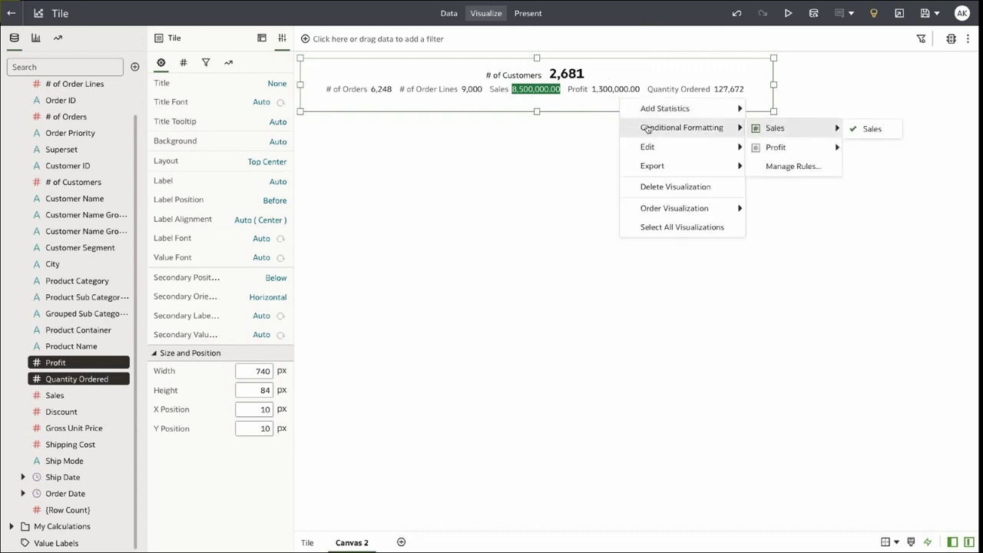
mouse_move(803, 151)
click(870, 150)
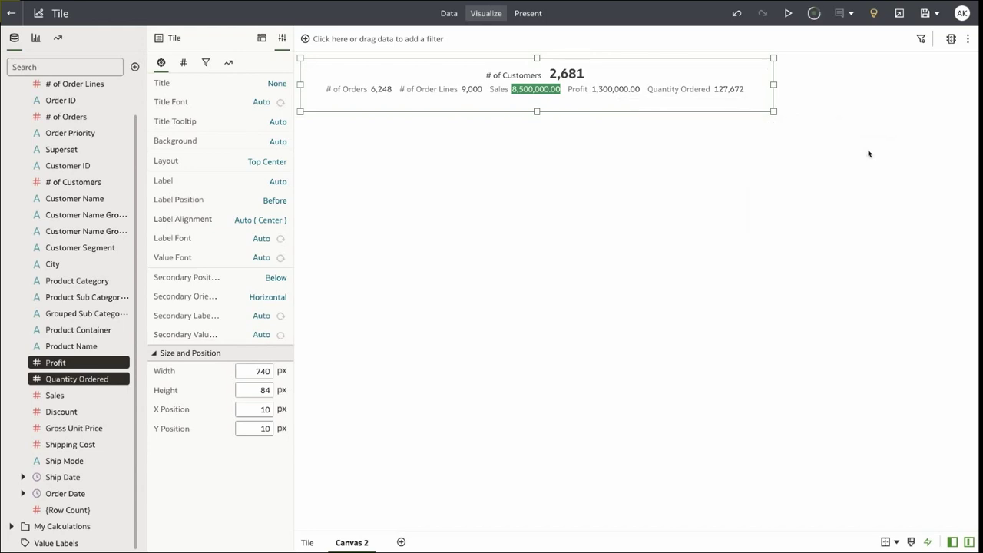